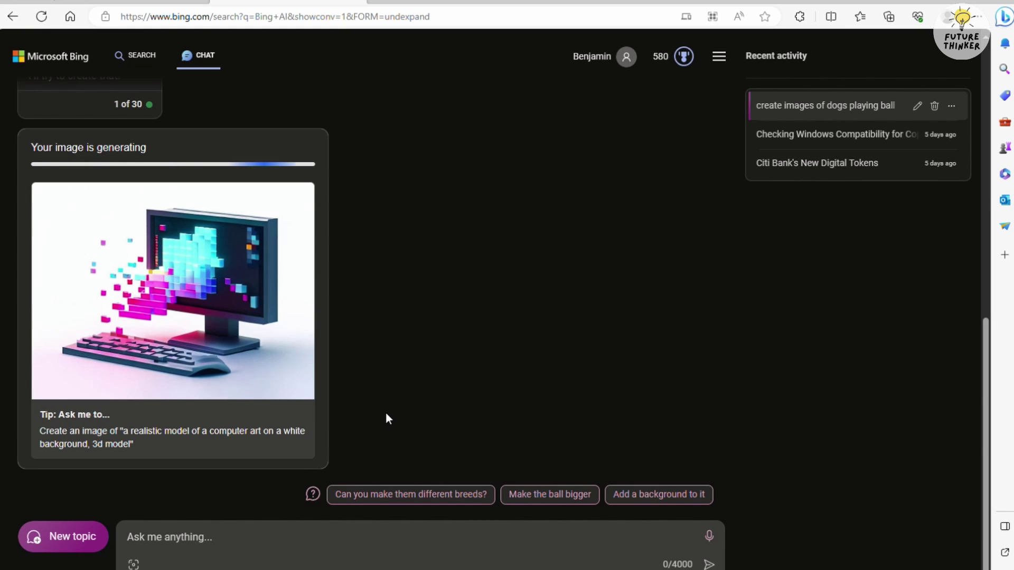
Step: Scroll the Bing Chat conversation until the four images of dogs playing ball appear
scroll(385, 411, up, 3)
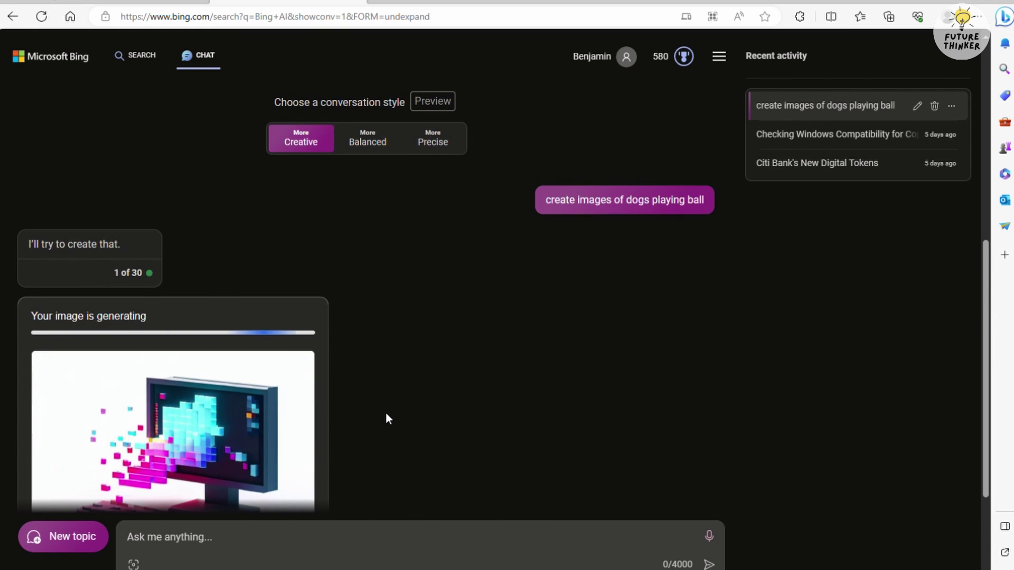
scroll(386, 417, down, 2)
scroll(388, 419, down, 2)
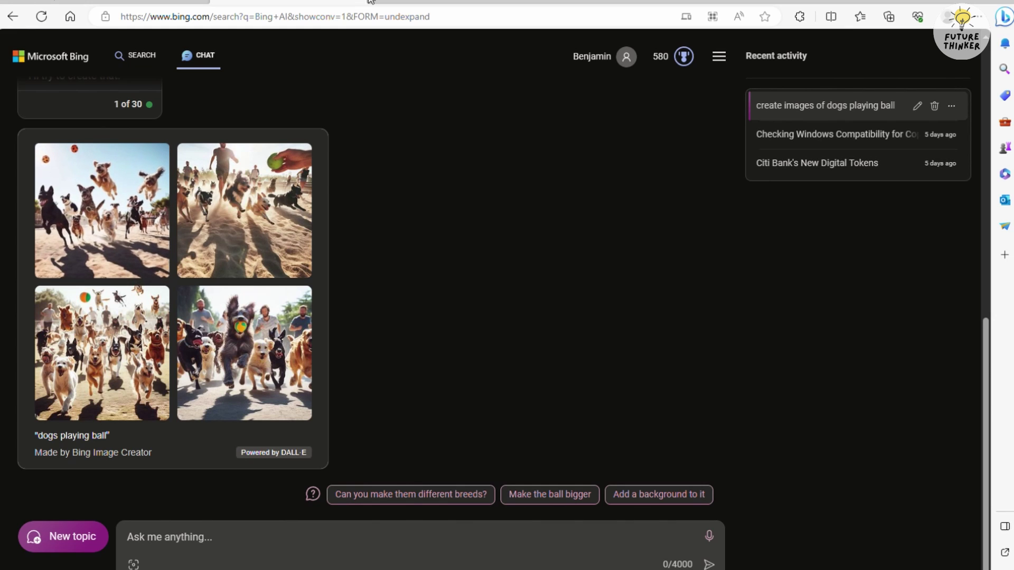
scroll(511, 144, up, 2)
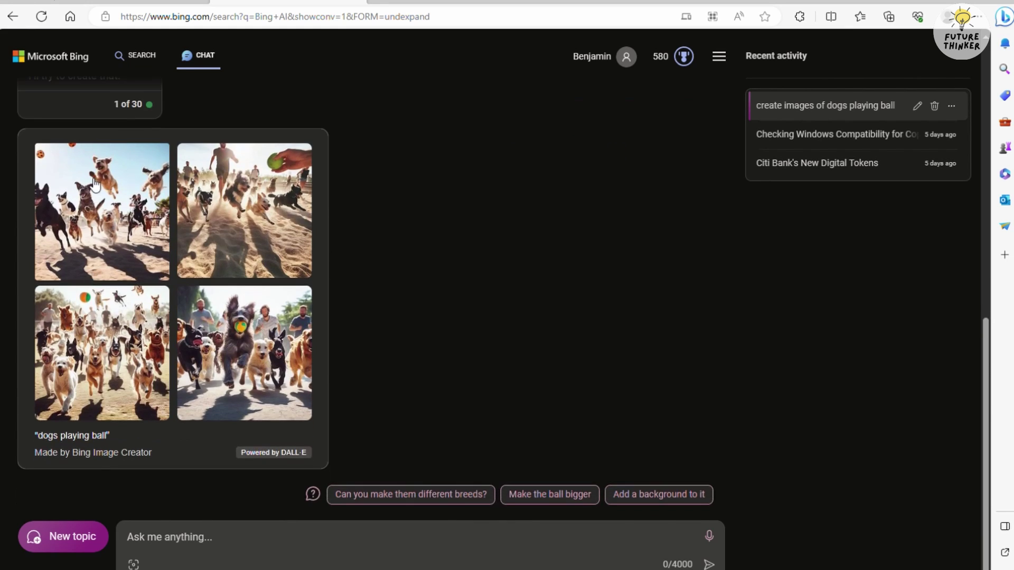
click(90, 182)
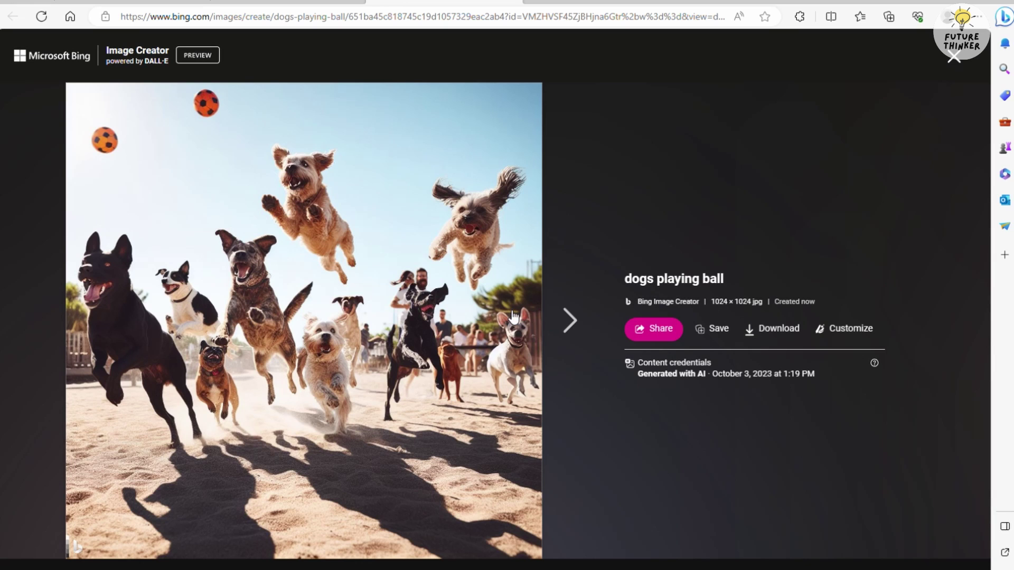
click(563, 321)
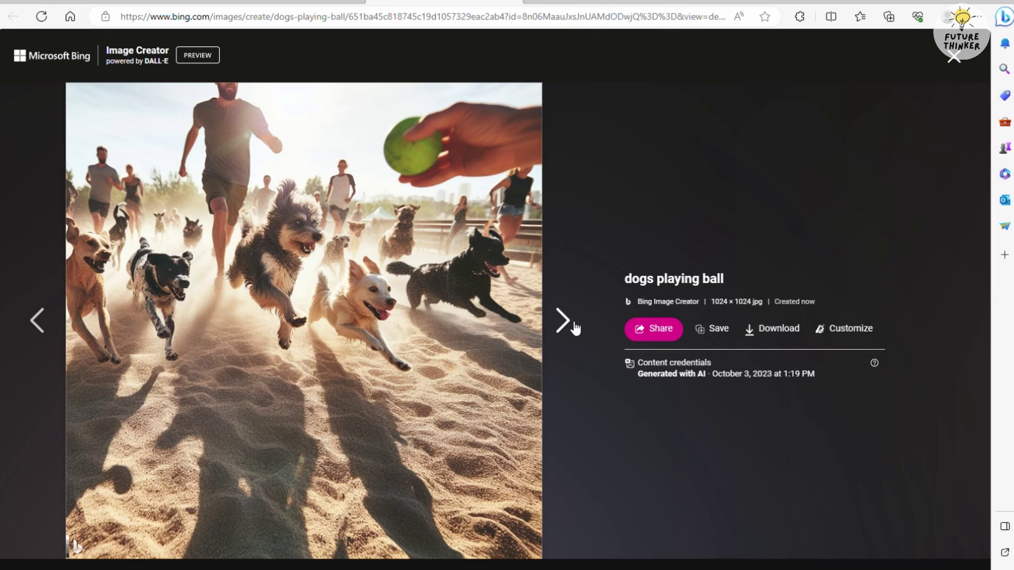
click(563, 321)
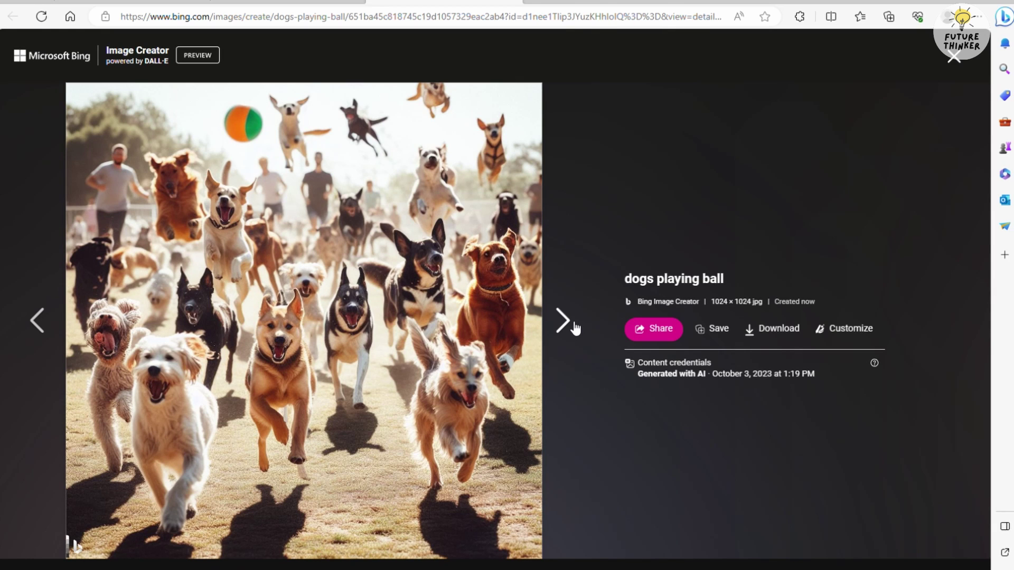
click(574, 325)
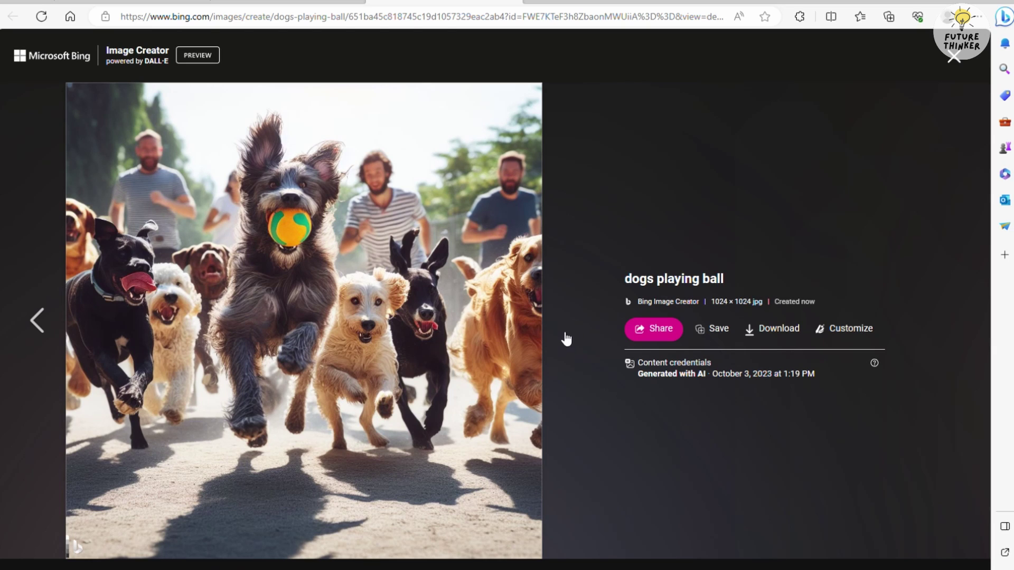
click(956, 58)
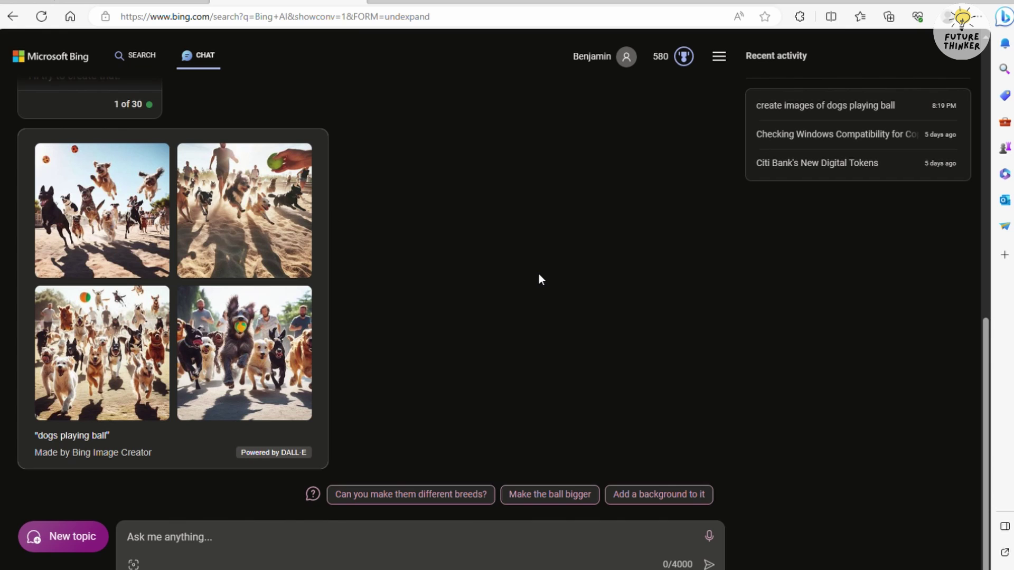
Step: Ask for the dogs in different breeds, then load bing.com/create in the address bar
click(435, 497)
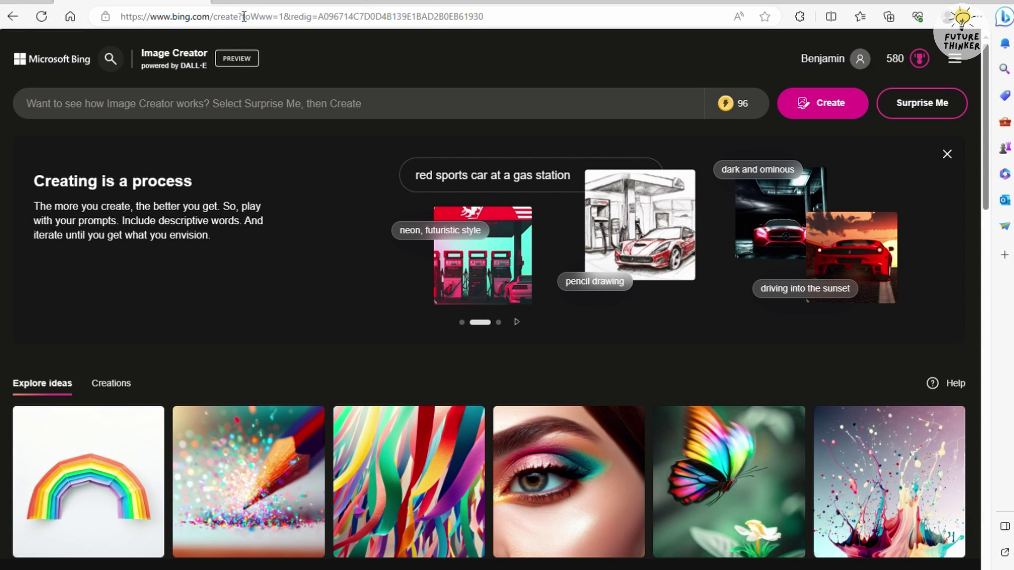
drag(238, 17, 540, 32)
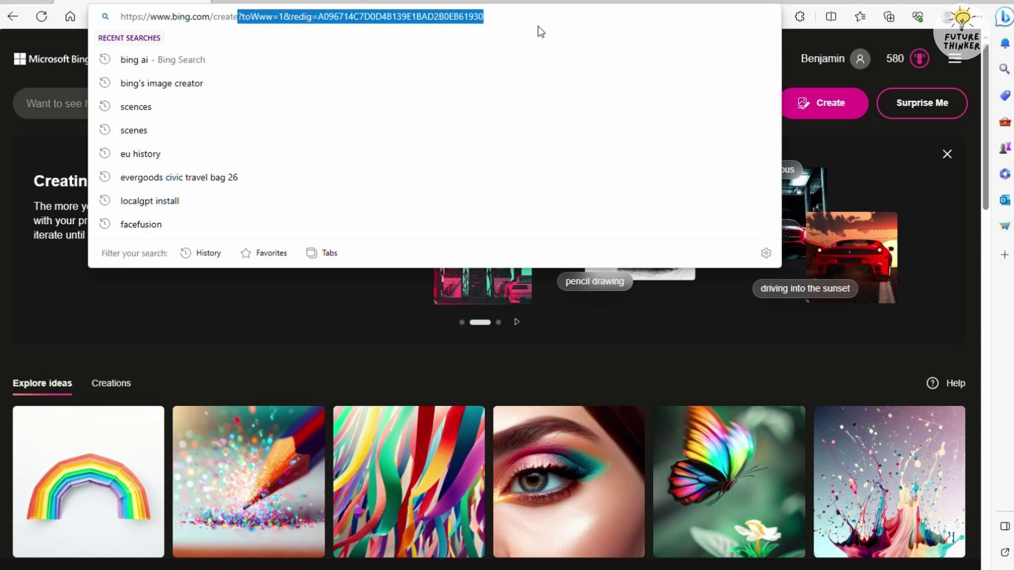
key(BackSpace)
key(BackSpace)
text(e)
key(Return)
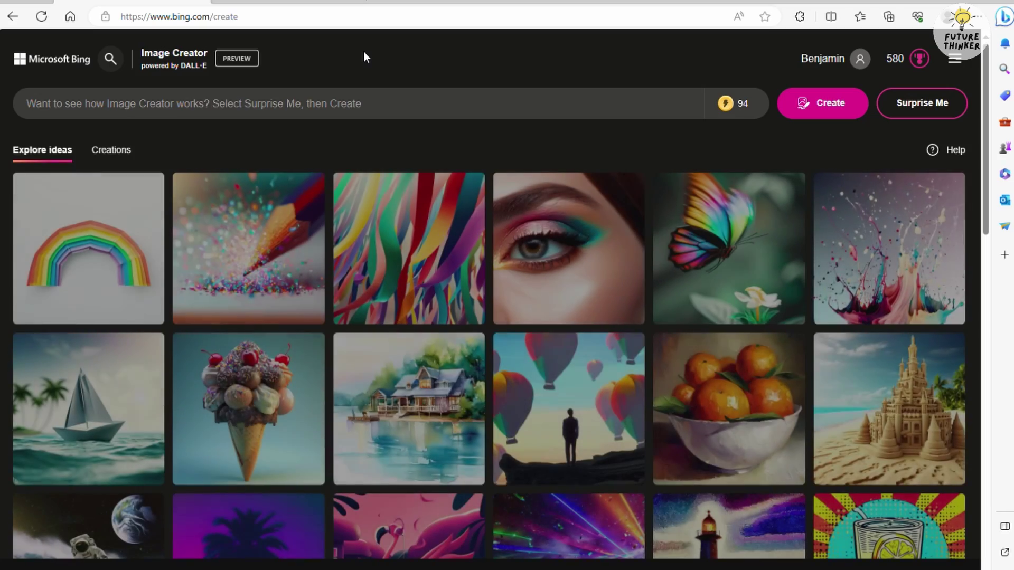
Step: Browse the Explore ideas gallery and click into the image description box
mouse_move(874, 324)
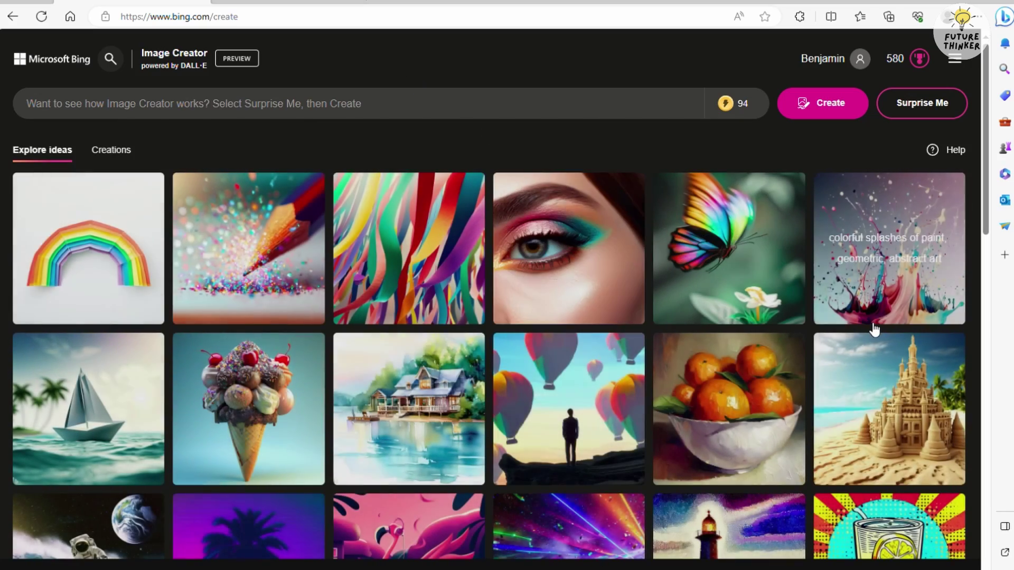
scroll(843, 327, down, 1)
scroll(843, 326, down, 5)
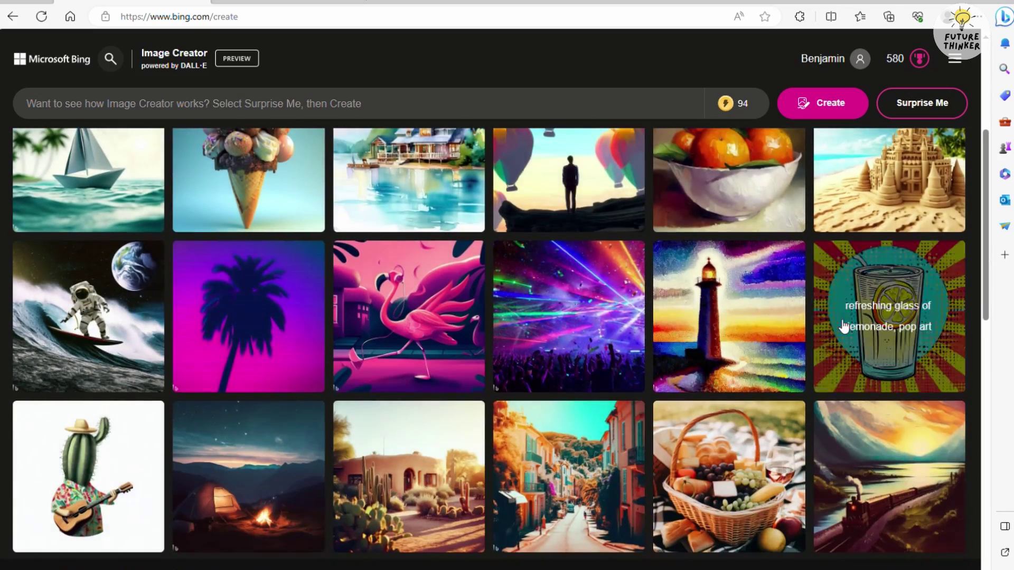
scroll(839, 327, down, 3)
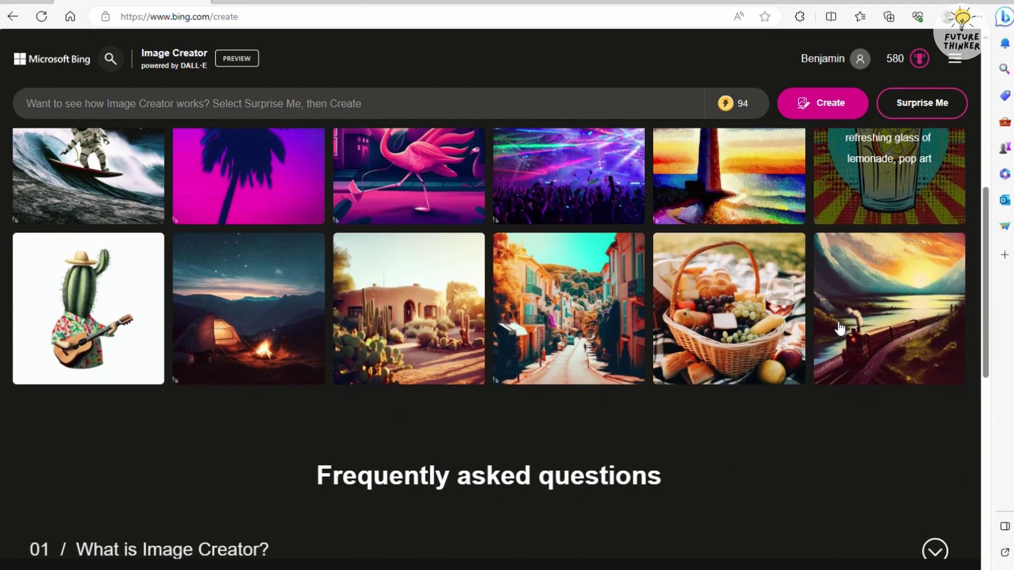
scroll(753, 332, up, 3)
scroll(753, 332, up, 3)
click(316, 112)
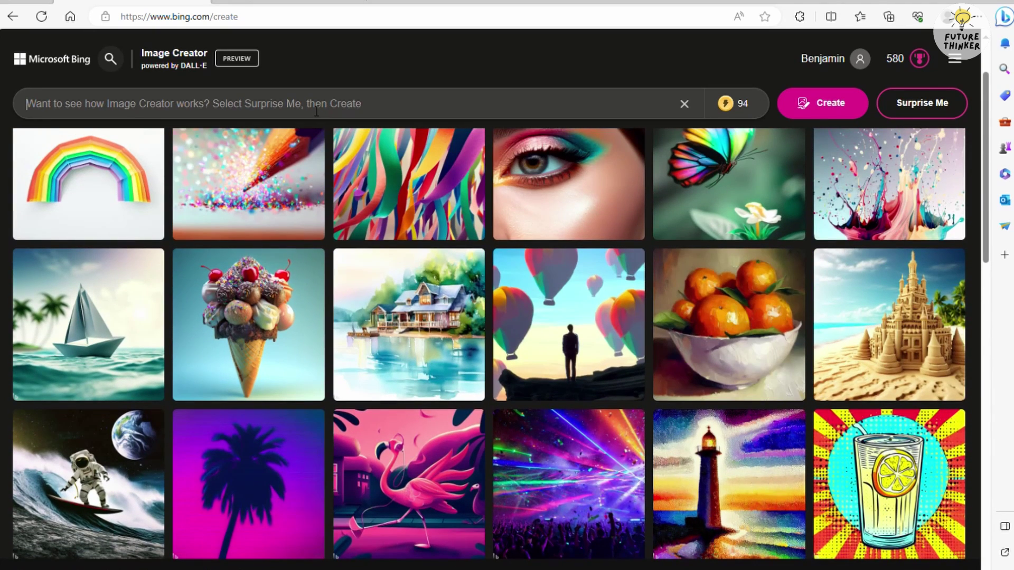
click(387, 53)
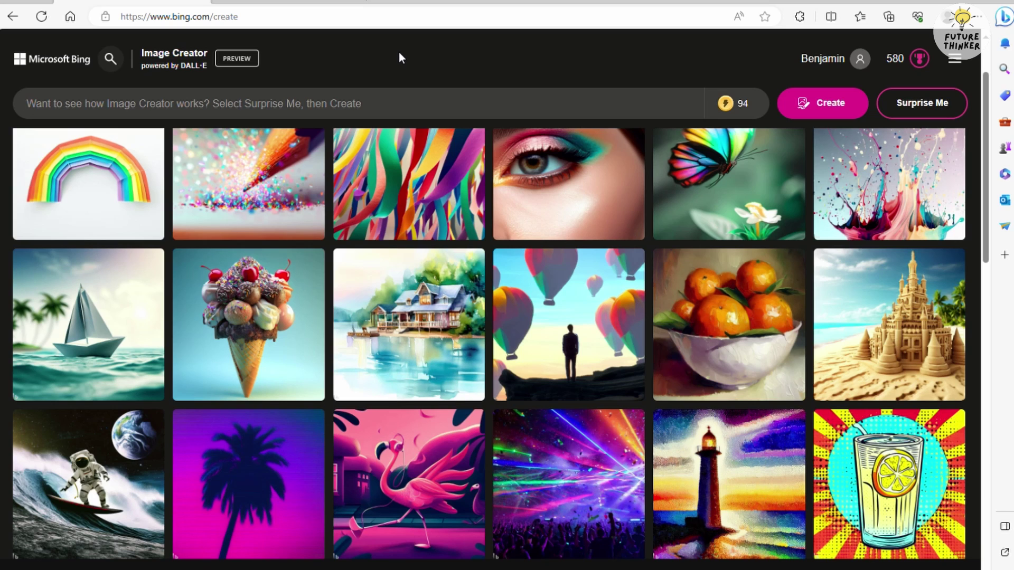
Step: Create images from the prompt 'beautiful young lady wear golden color dress' and scroll to the results
text(beautifu)
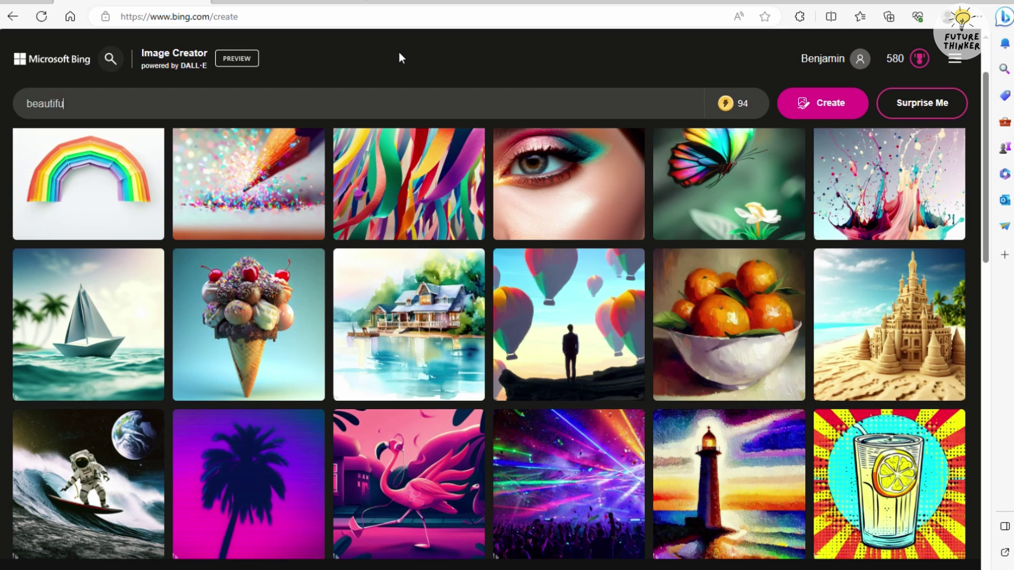
text(l young lady wear golden color )
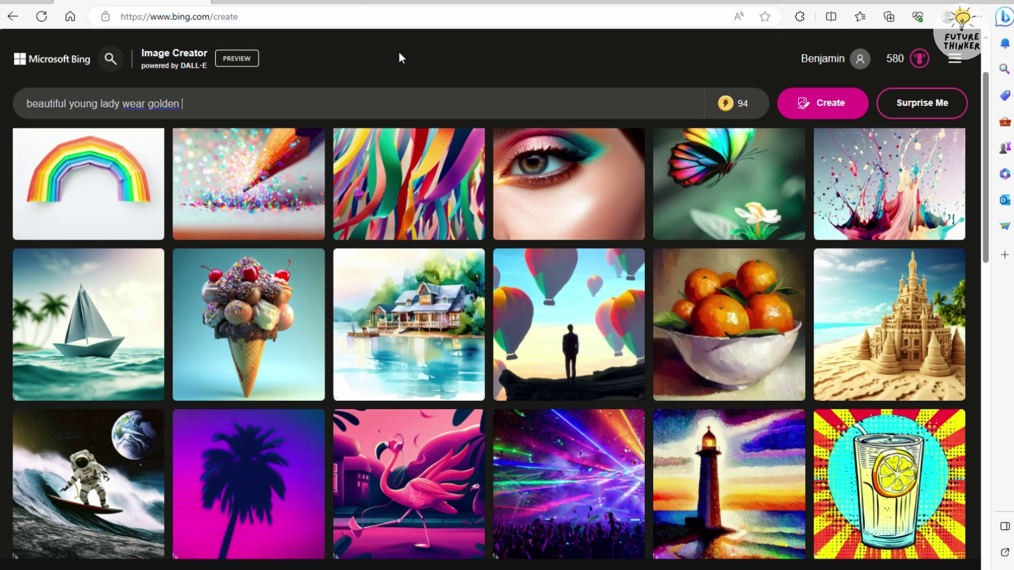
text(dress)
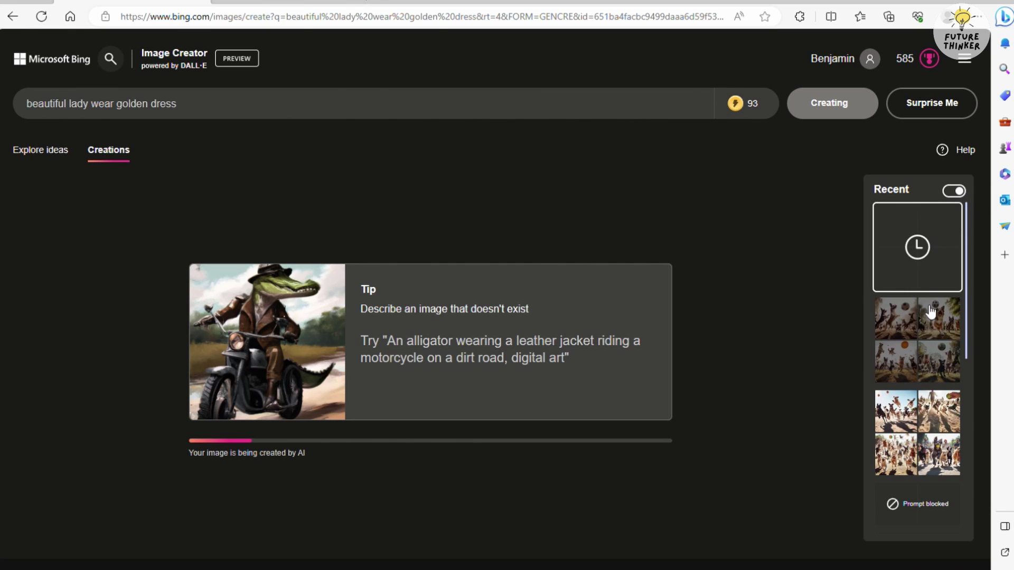
scroll(920, 409, down, 3)
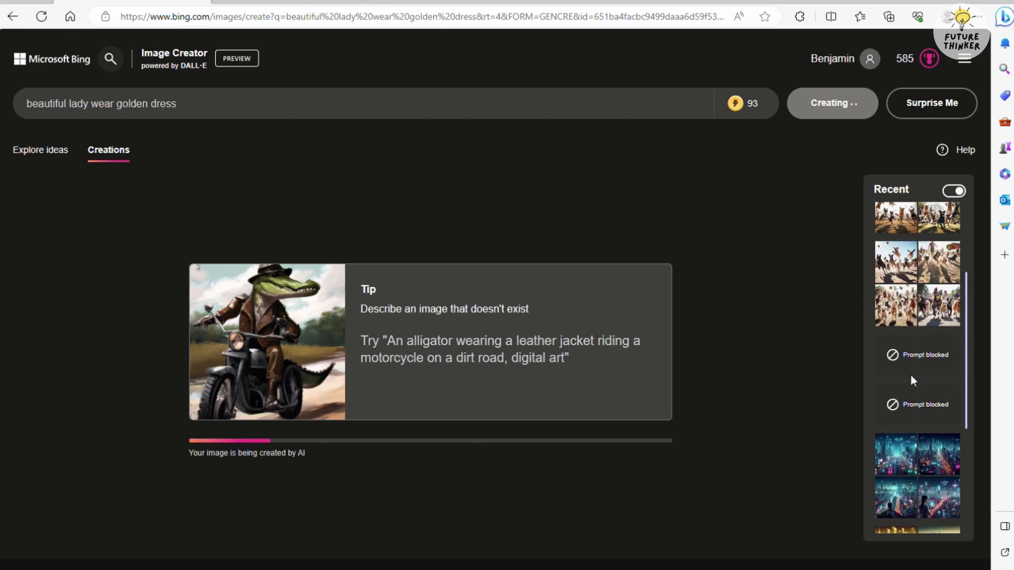
scroll(911, 375, down, 2)
scroll(916, 387, down, 3)
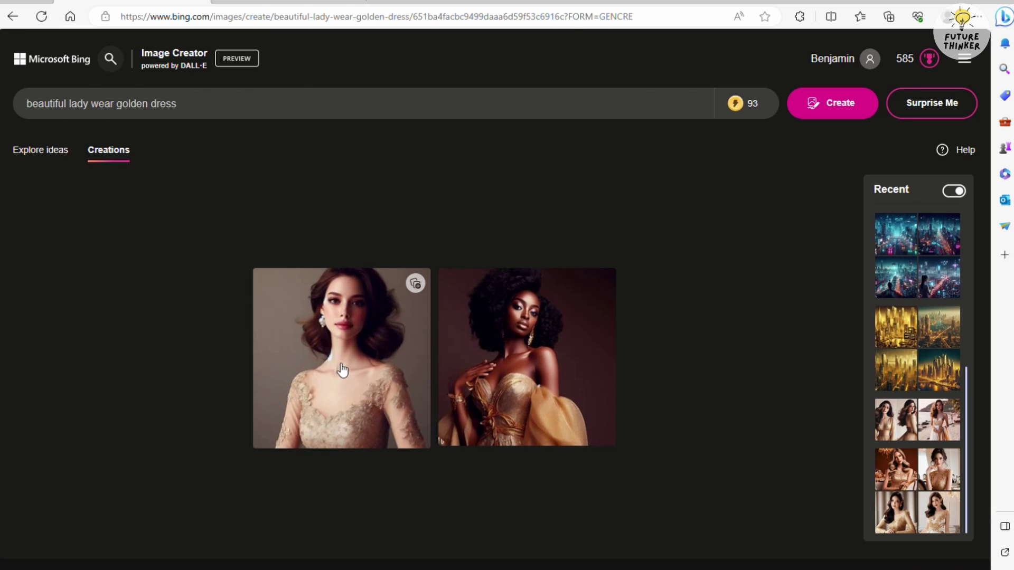
Step: View both golden-dress images full-size, then close the viewer to return to the creation
click(400, 375)
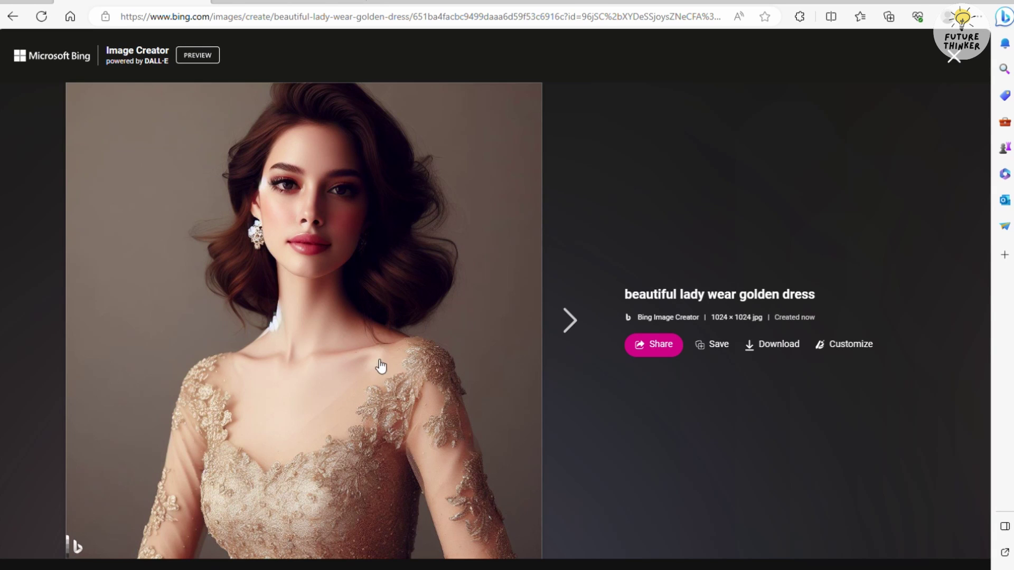
click(569, 319)
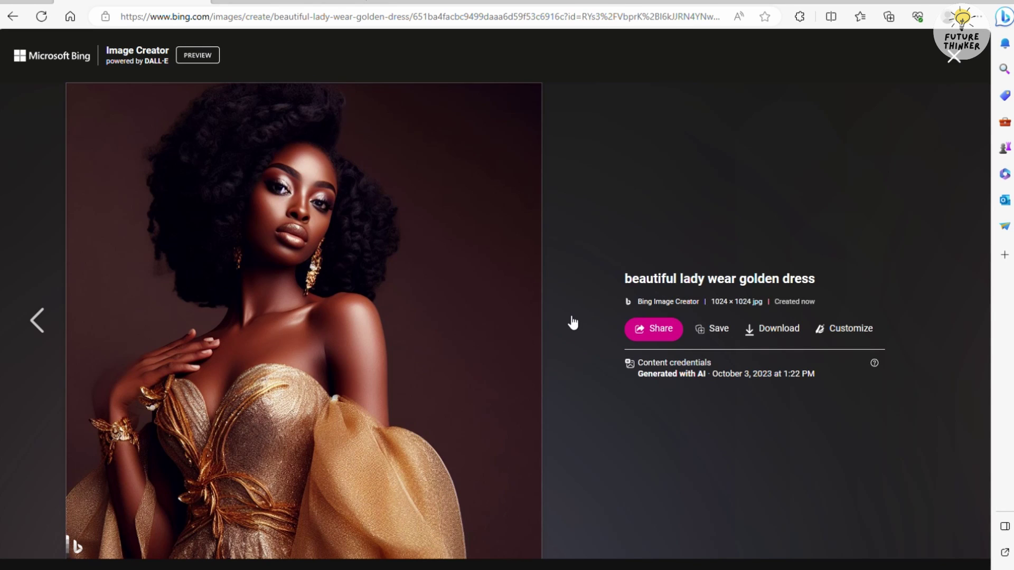
click(956, 60)
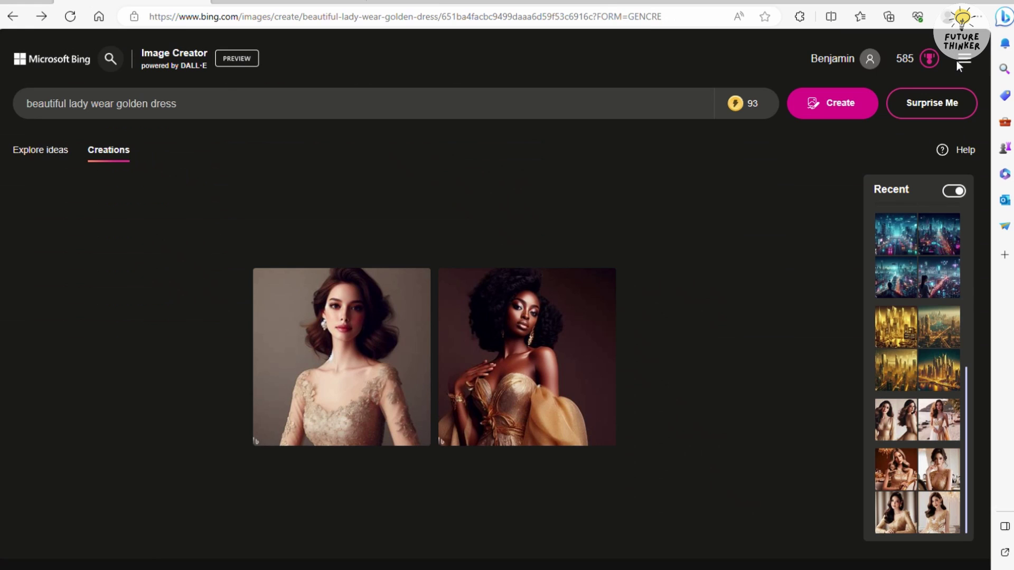
Step: Reopen the 'cyberpunk city view' creation from Recent and generate four new images from it
click(909, 268)
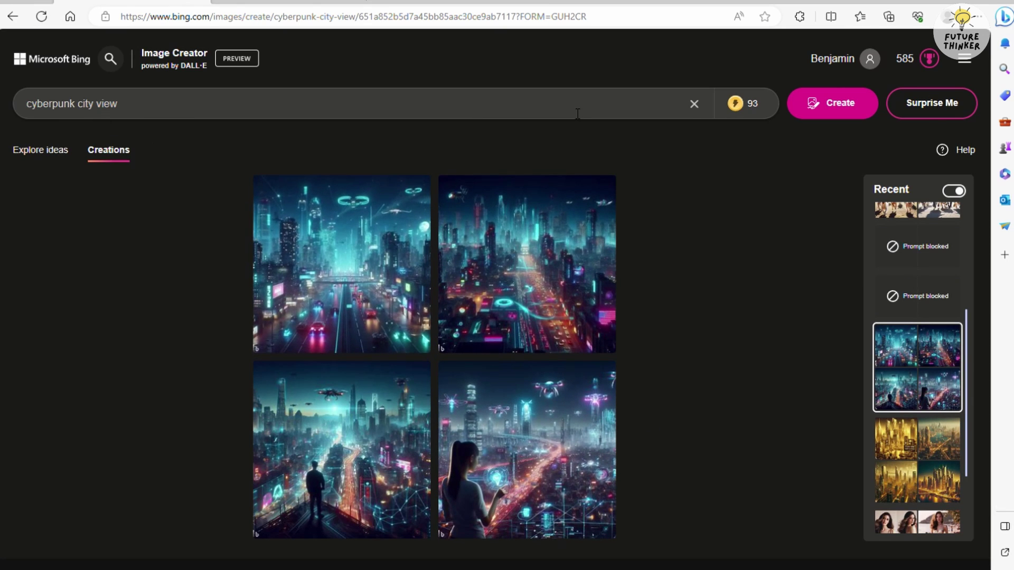
click(839, 103)
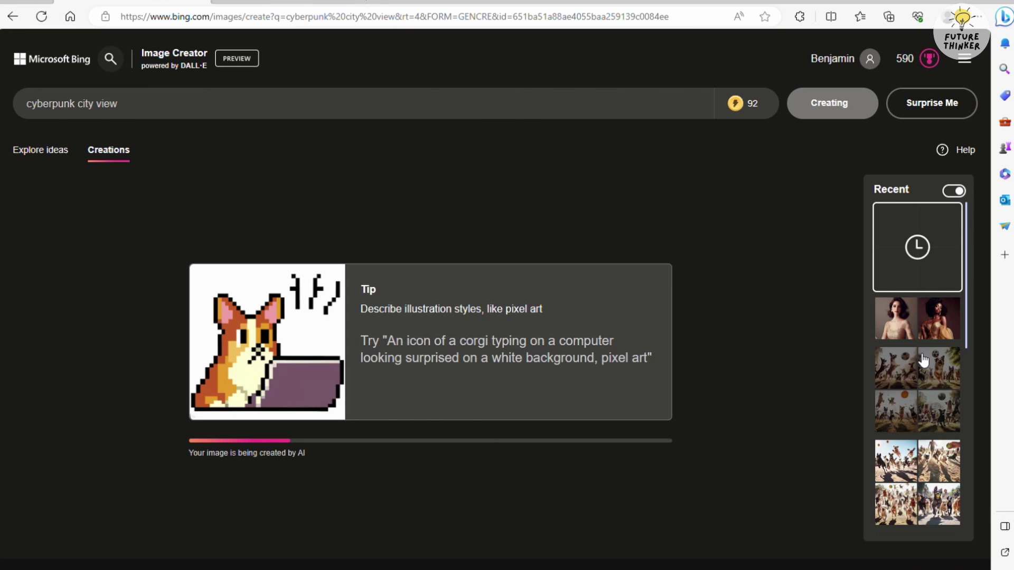
scroll(923, 359, down, 5)
scroll(923, 359, down, 2)
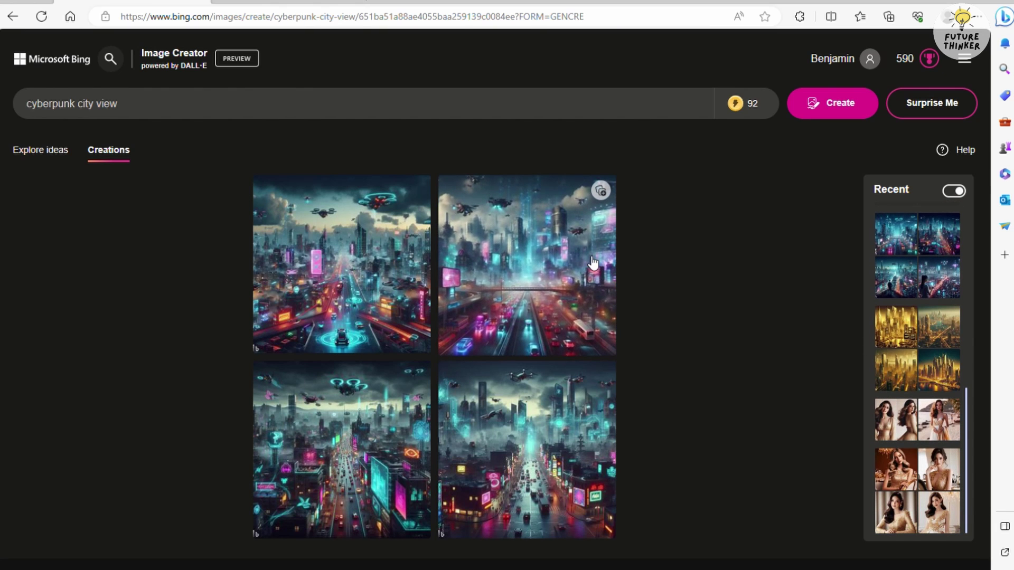
click(311, 274)
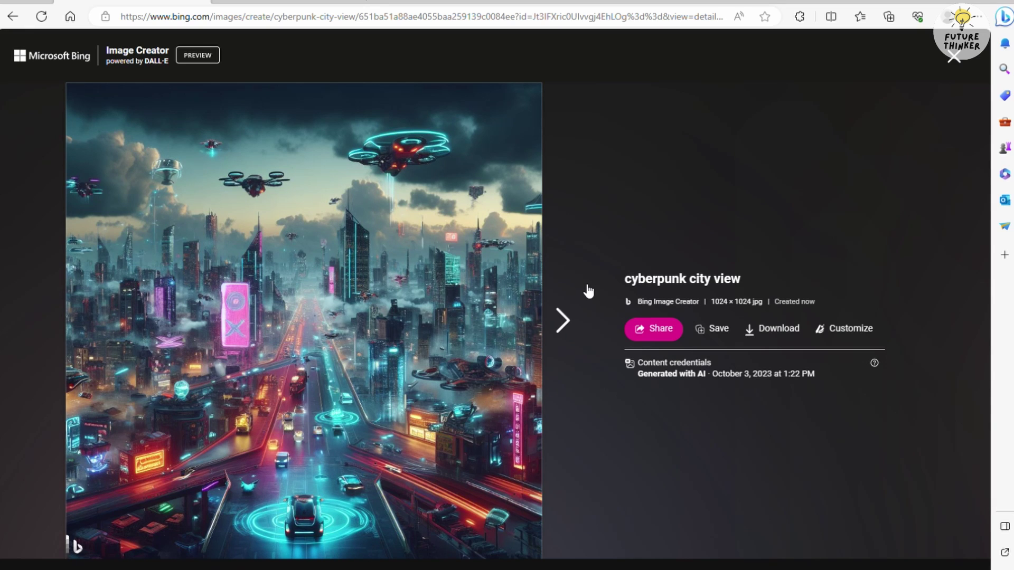
click(576, 318)
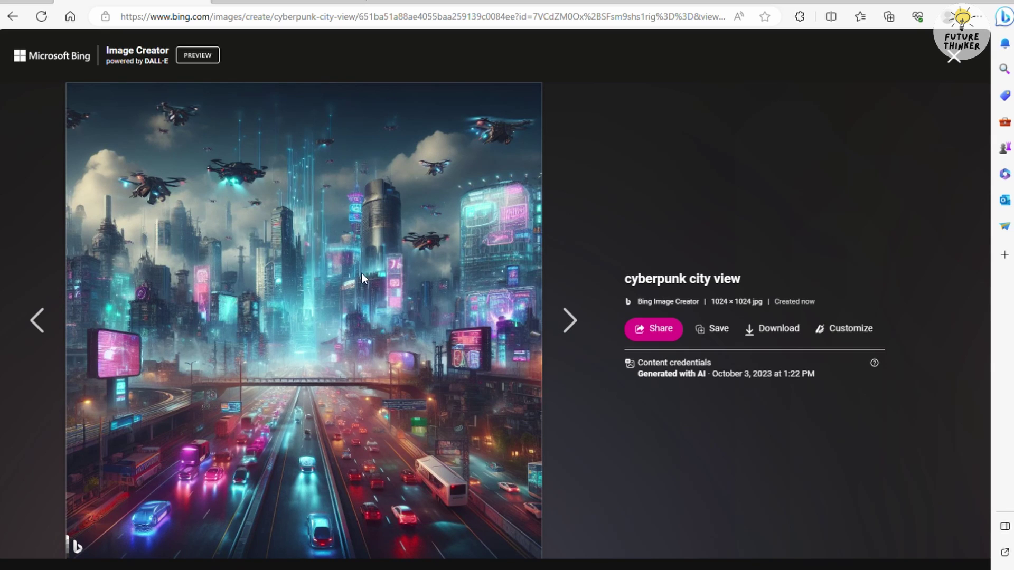
click(422, 287)
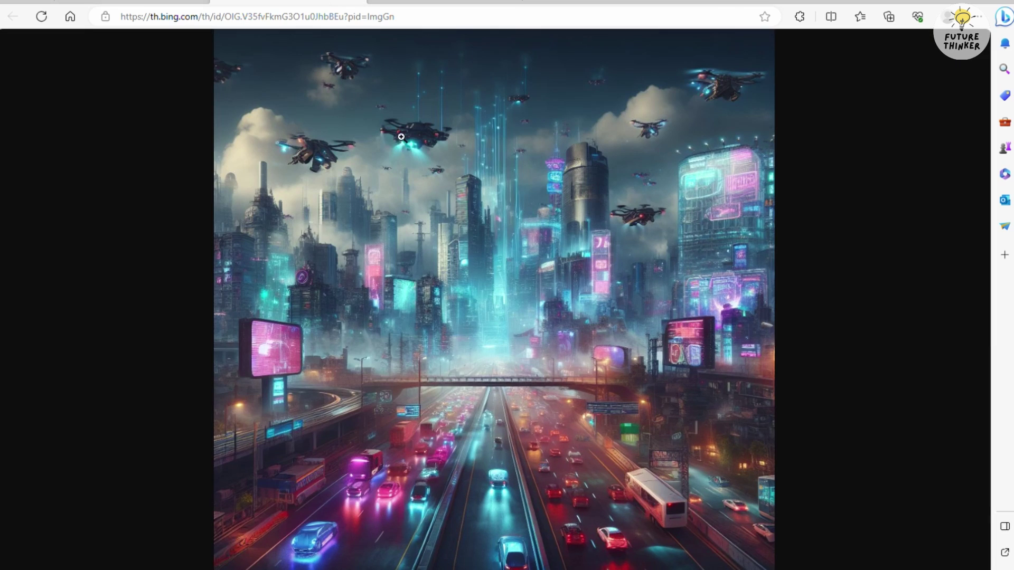
click(401, 137)
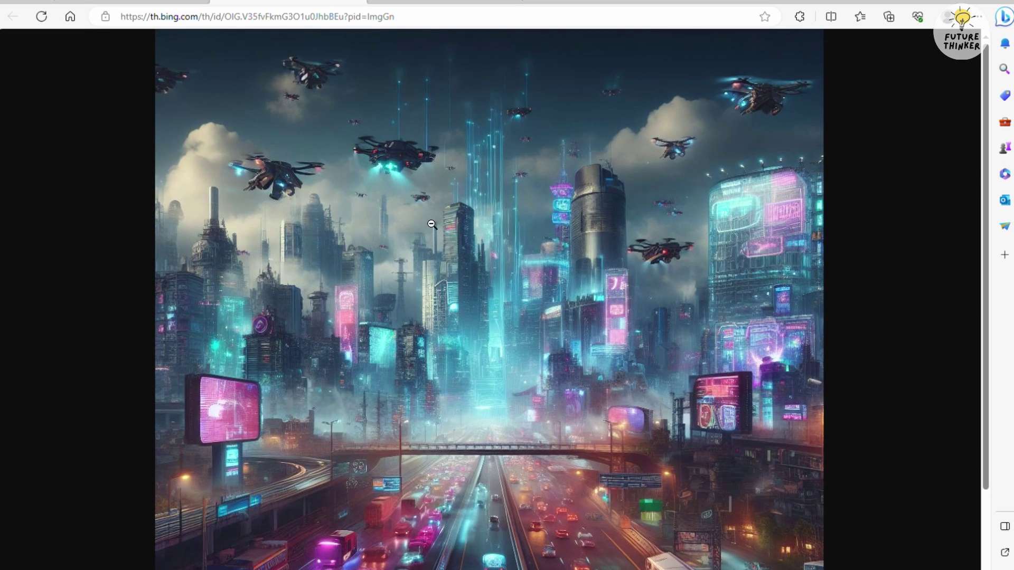
scroll(433, 226, down, 2)
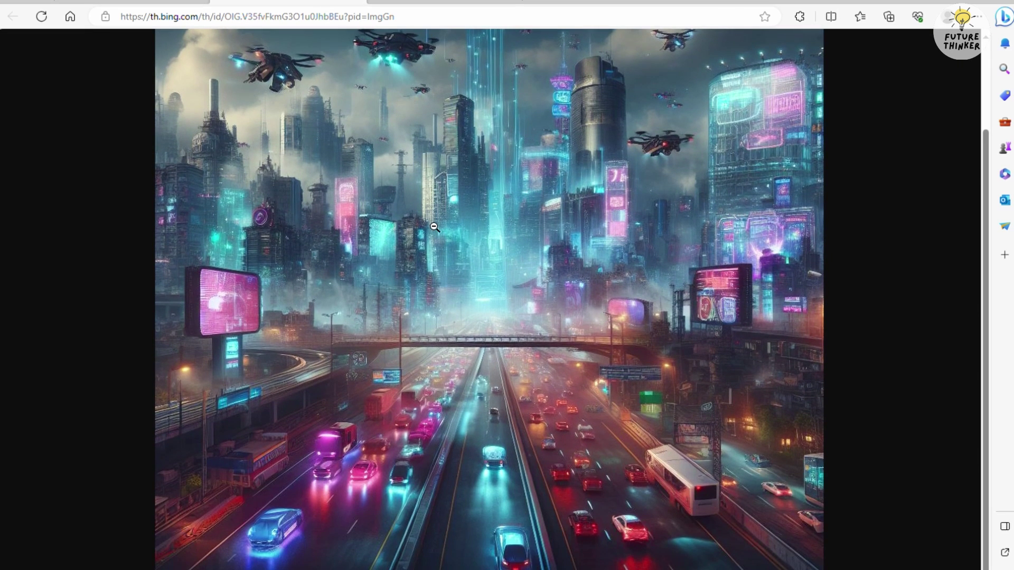
scroll(433, 227, up, 2)
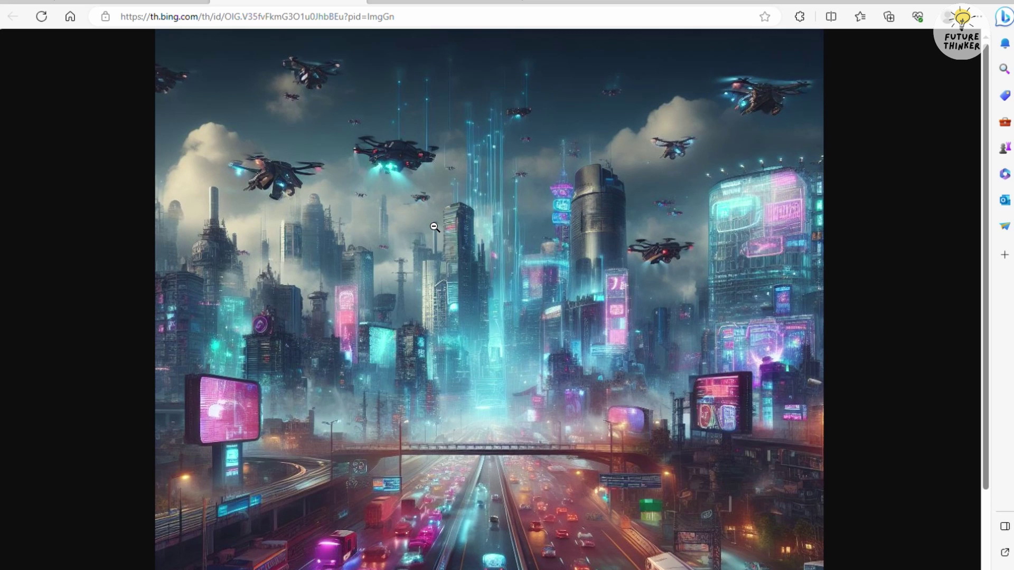
scroll(434, 227, down, 2)
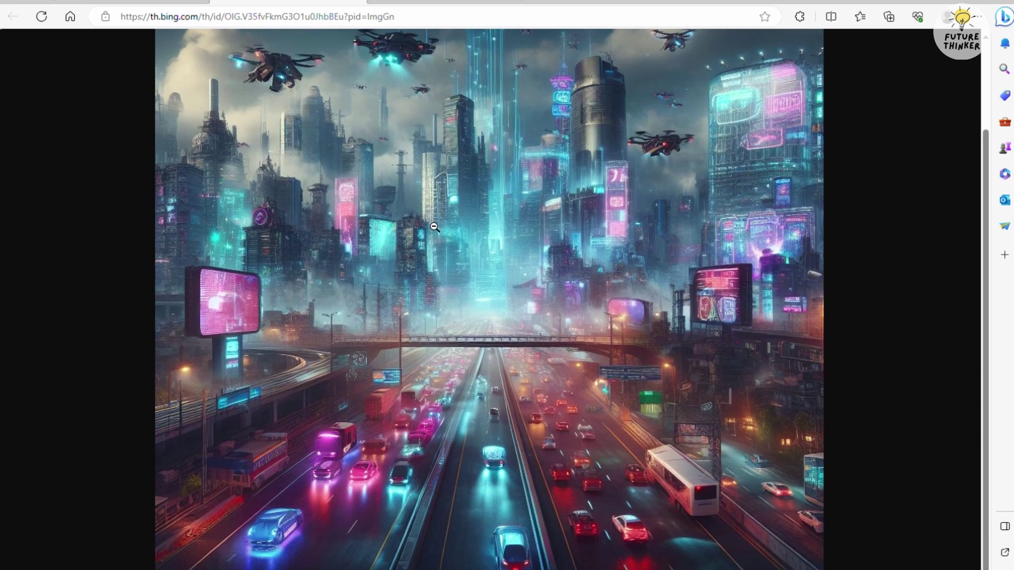
click(371, 4)
click(563, 320)
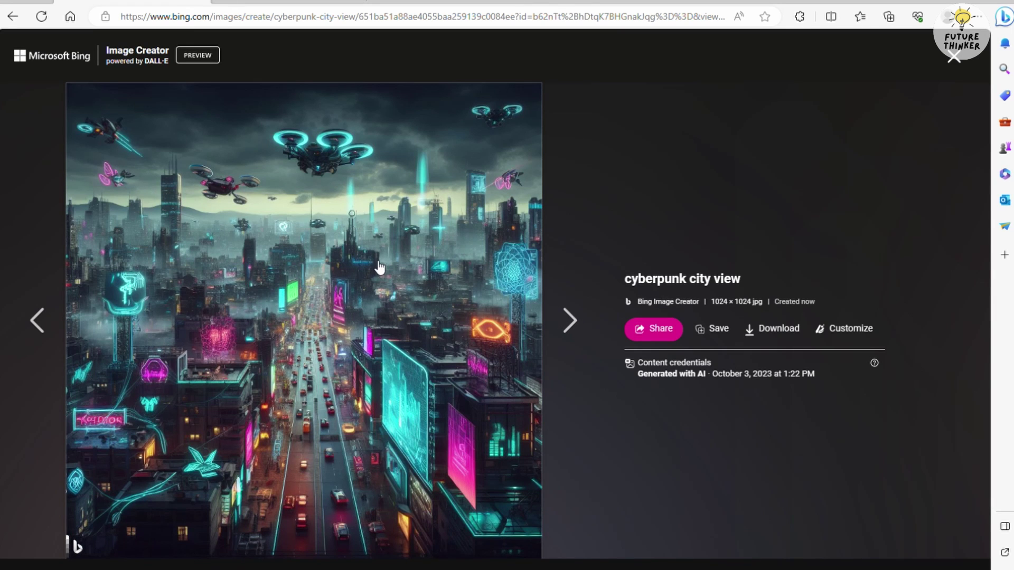
click(571, 320)
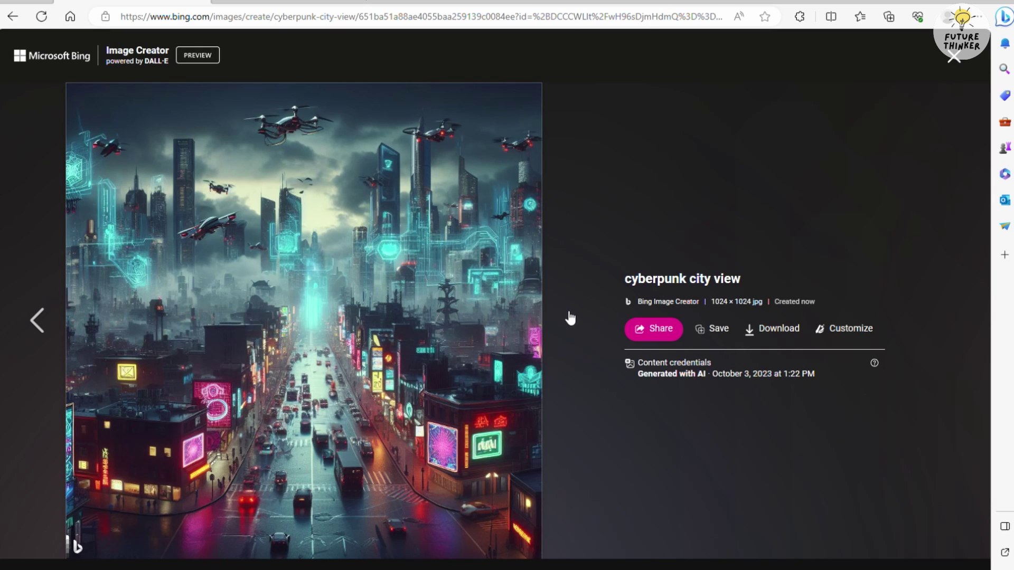
click(954, 57)
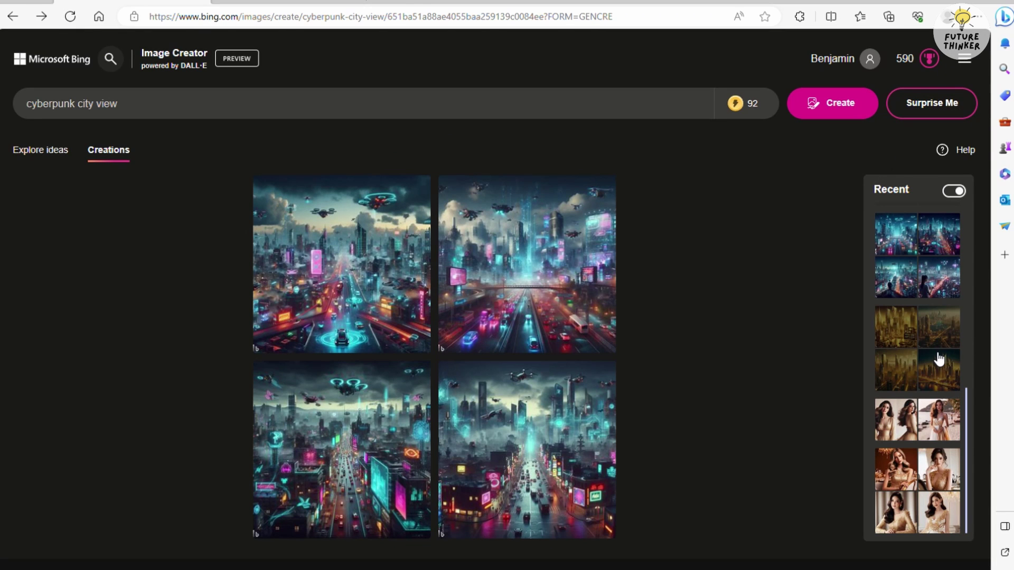
Step: Open the gold cyberpunk city creation and view all four images full-size before closing the viewer
click(938, 359)
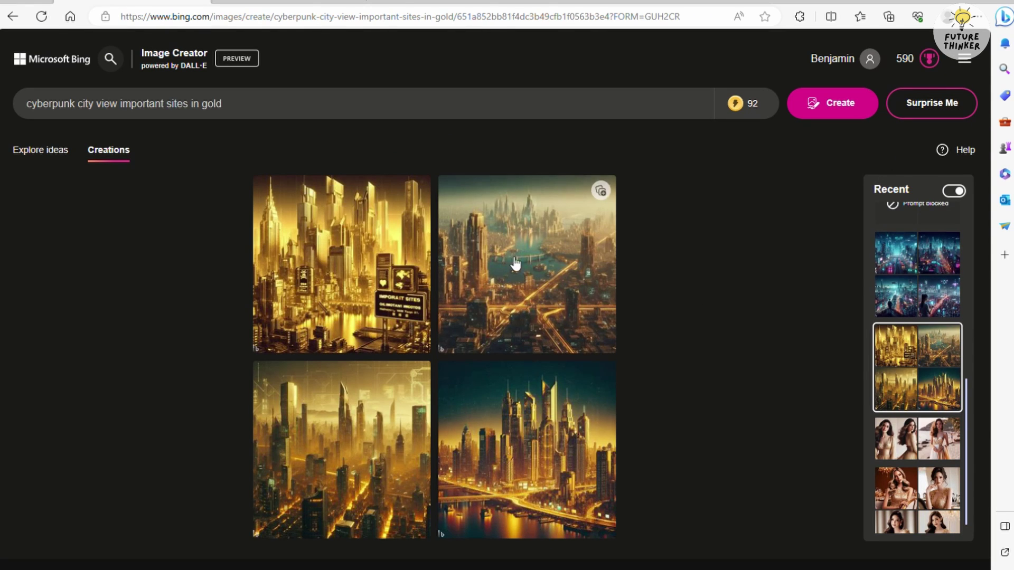
click(359, 235)
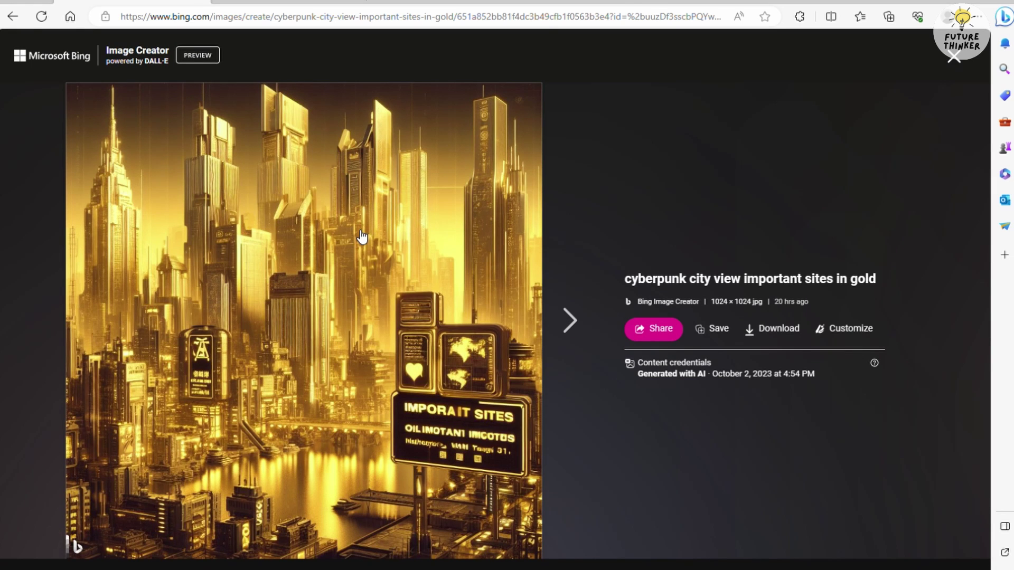
click(562, 320)
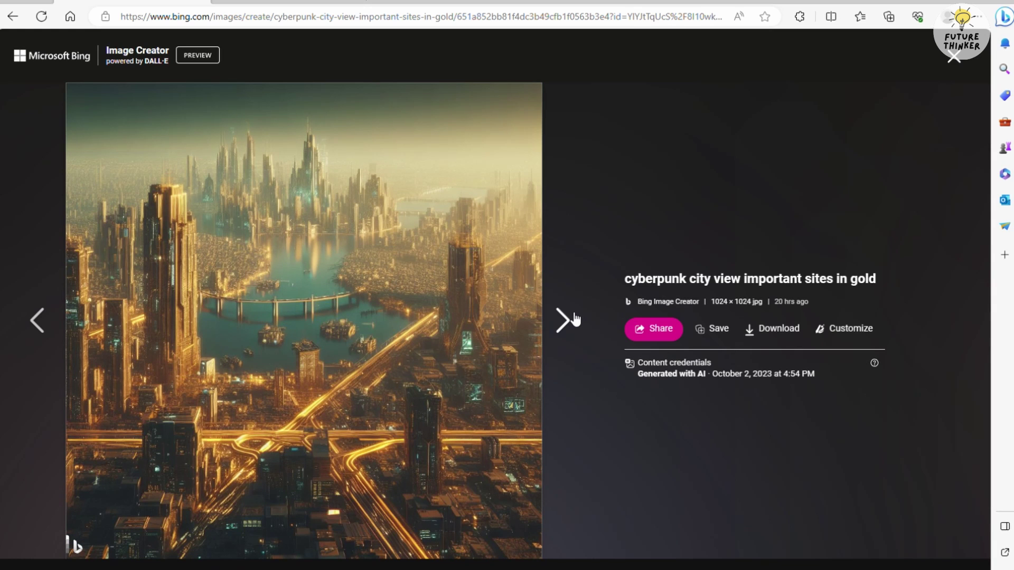
click(563, 320)
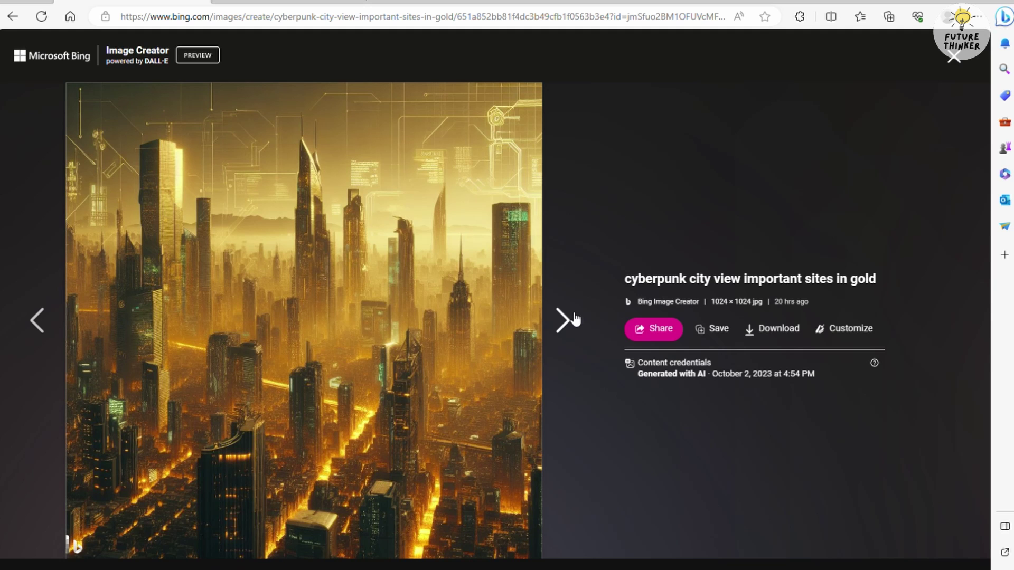
click(573, 319)
click(954, 57)
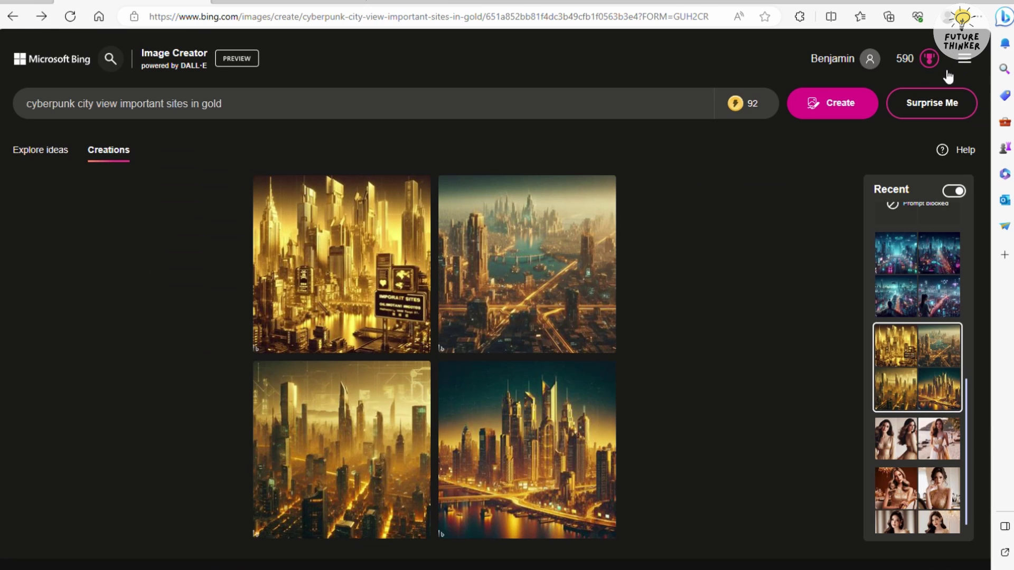
Step: Open the 'mixi dress in Golden' creation from Recent and clear the prompt box
click(927, 439)
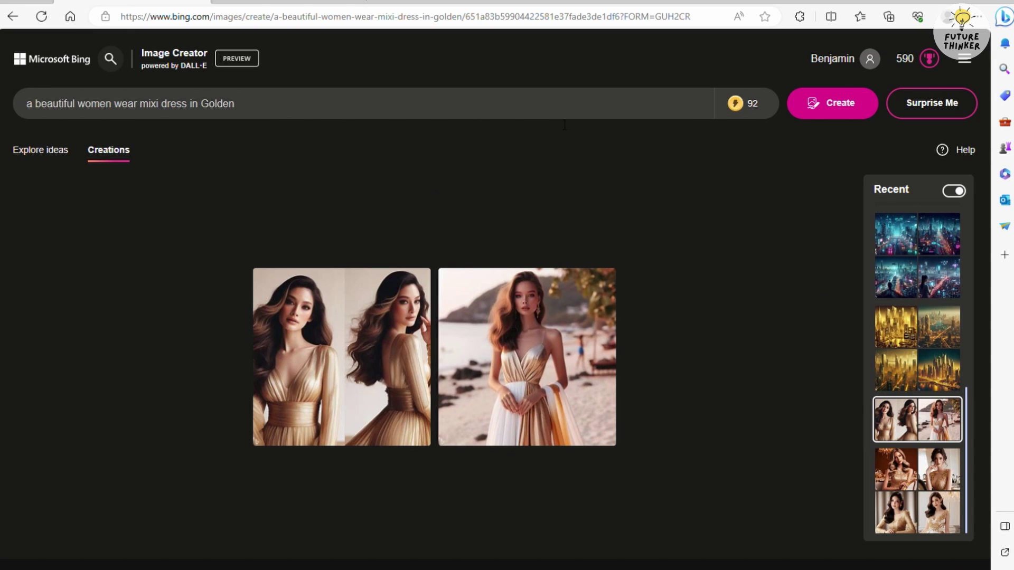
click(694, 105)
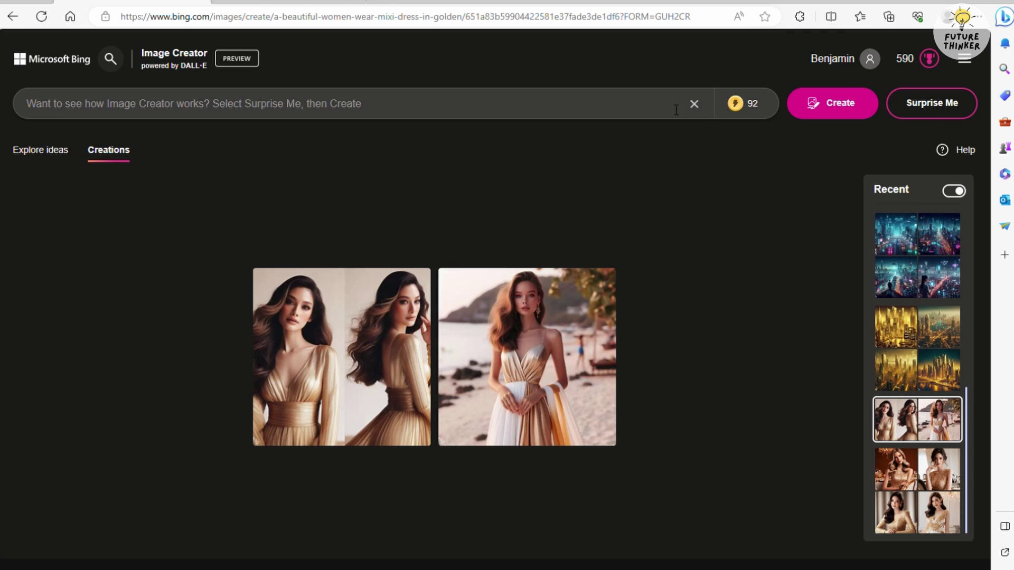